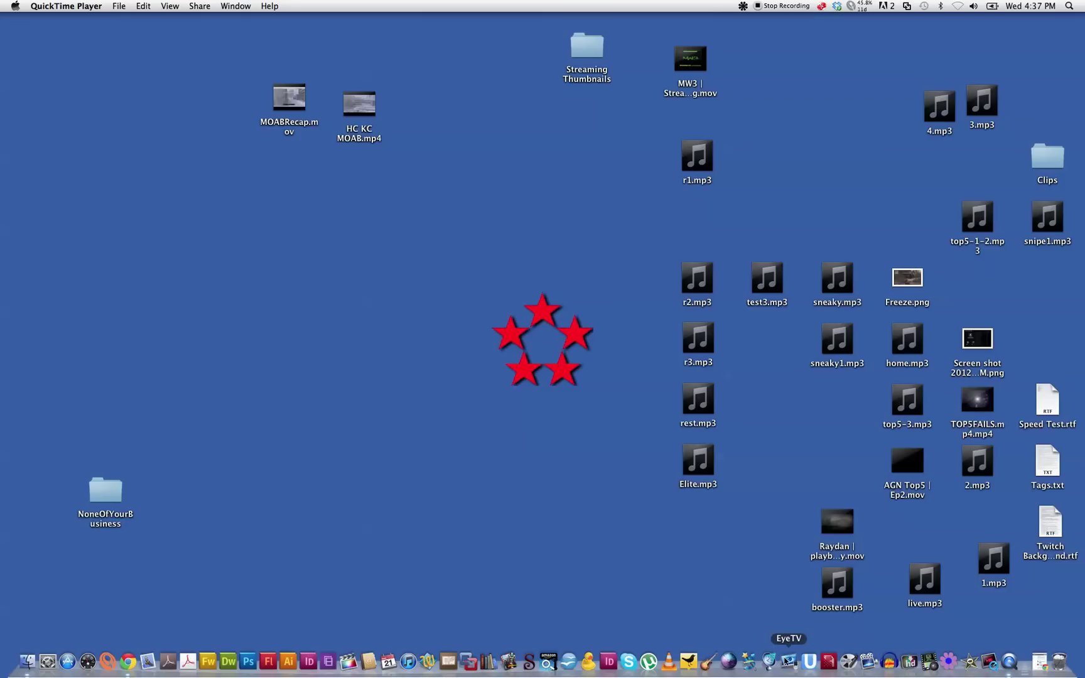
- Open EyeTV to show the Xbox Component Input feed, then launch CamTwist
click(788, 661)
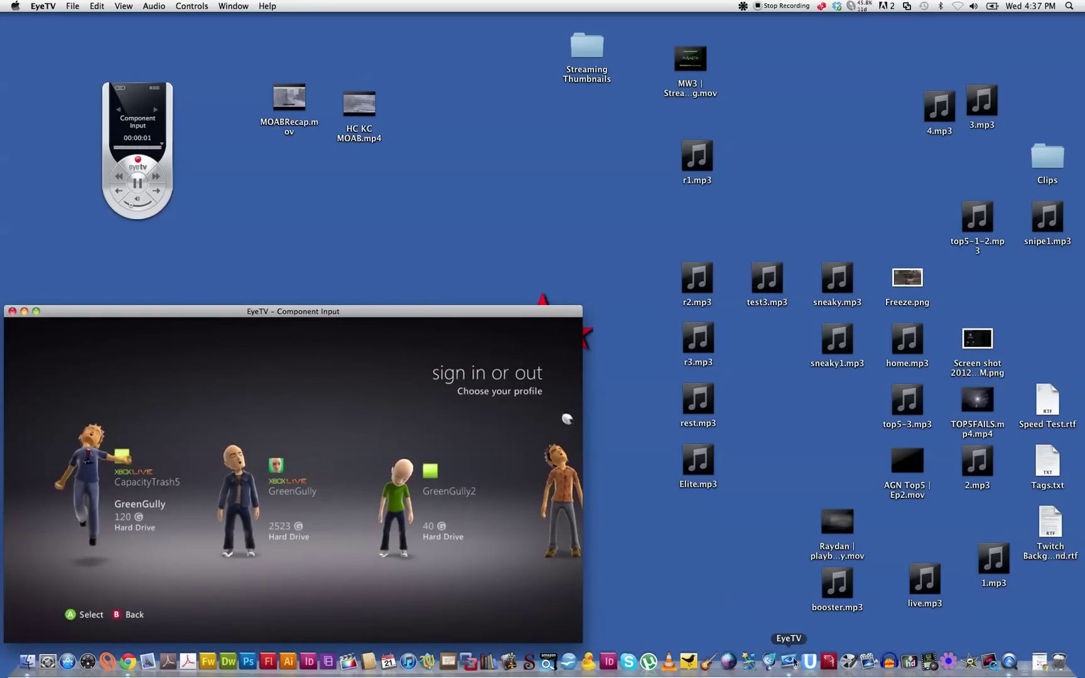
click(929, 663)
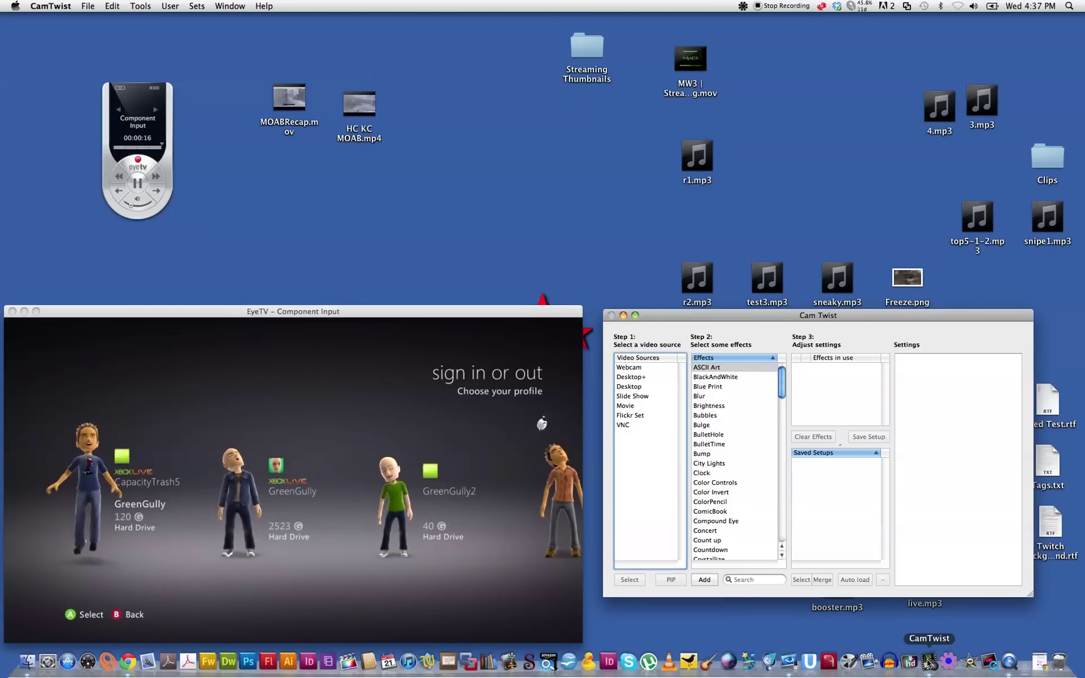
- Use Desktop+ as CamTwist's source with Full Screen off, capturing the EyeTV – Component Input window
double_click(629, 377)
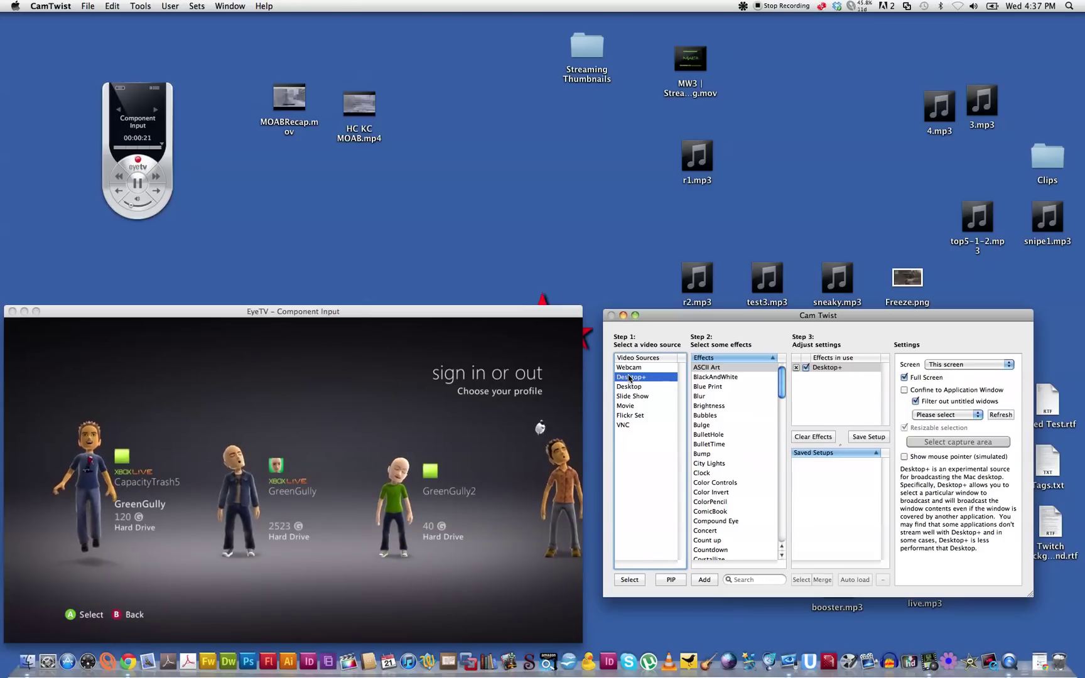
click(930, 379)
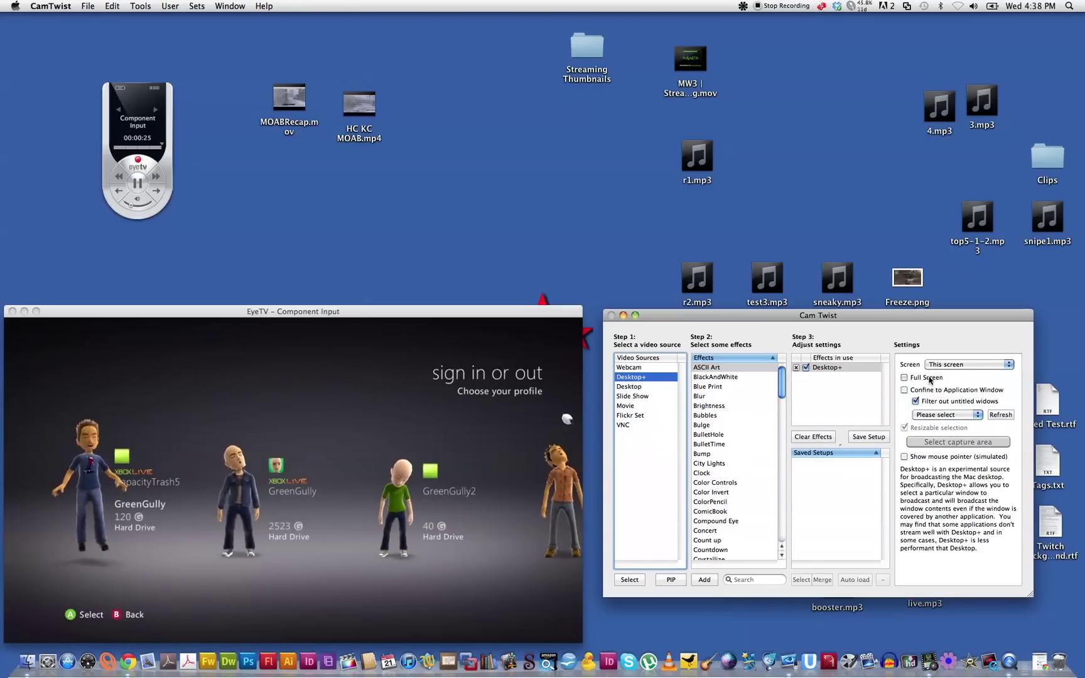
click(938, 415)
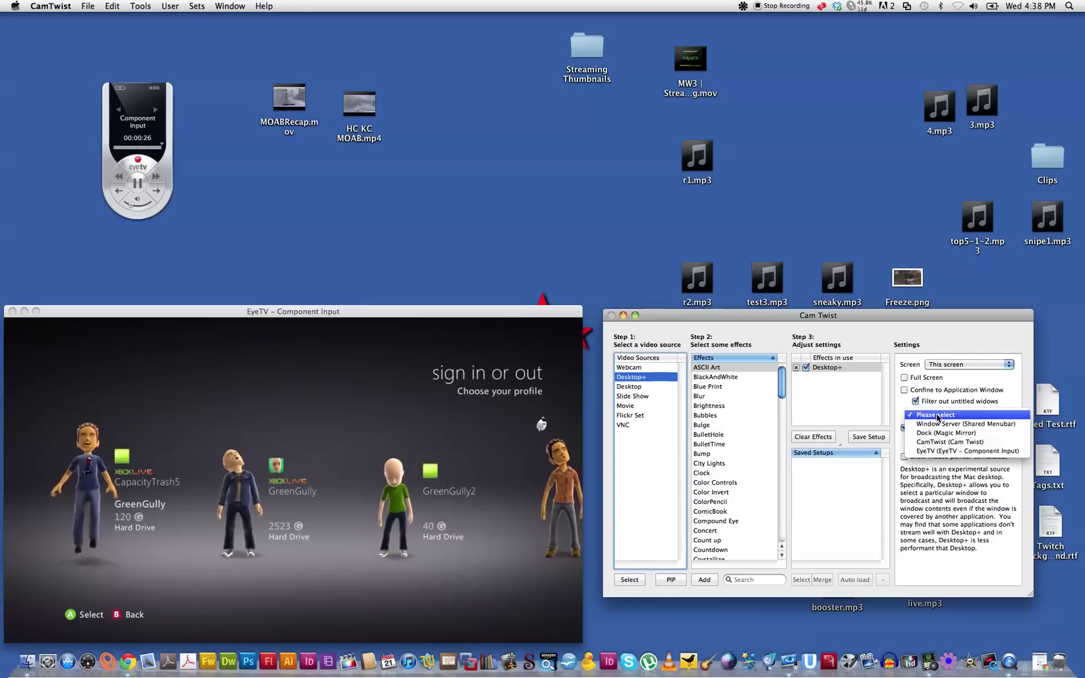
click(930, 452)
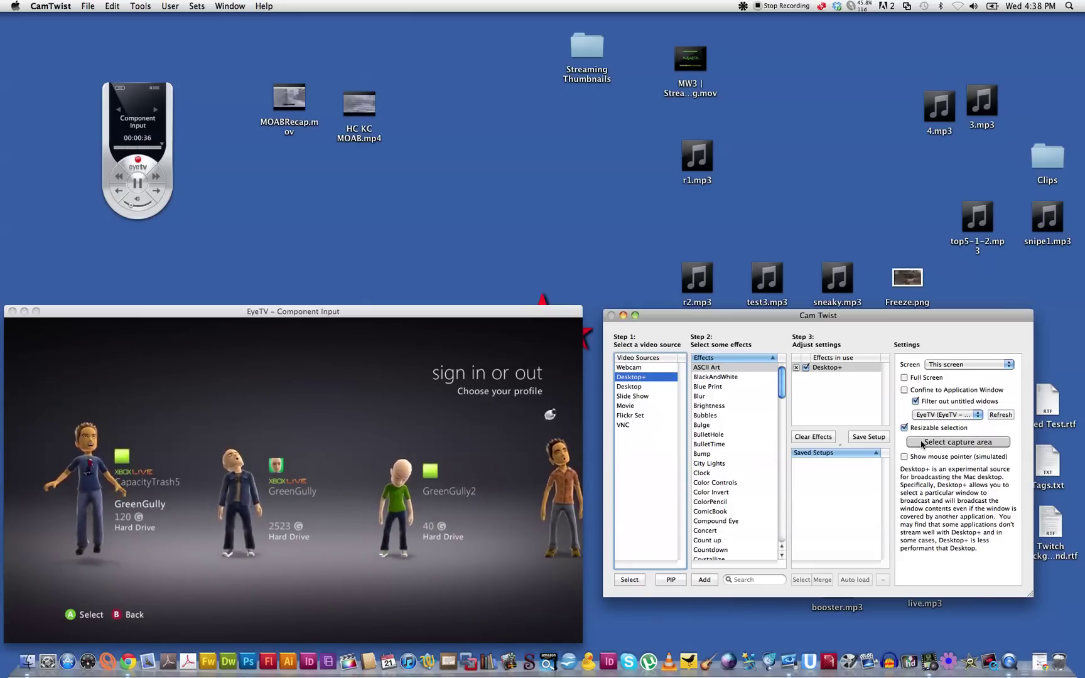
- Fit CamTwist's capture frame to the EyeTV video picture, then minimize CamTwist
click(921, 444)
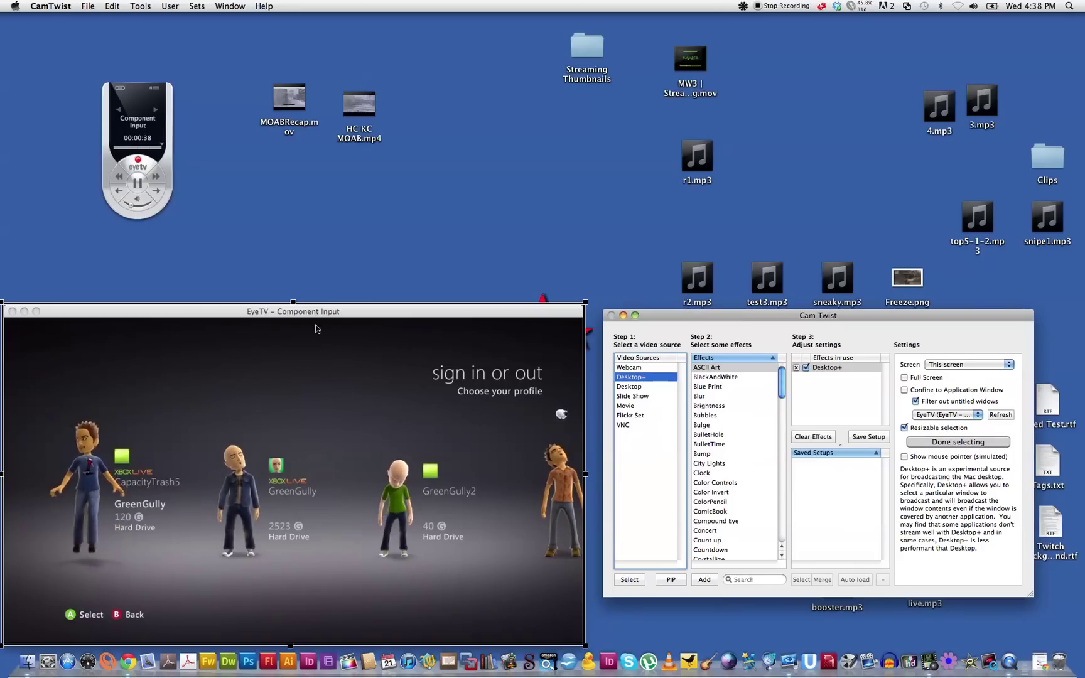
drag(293, 303, 295, 317)
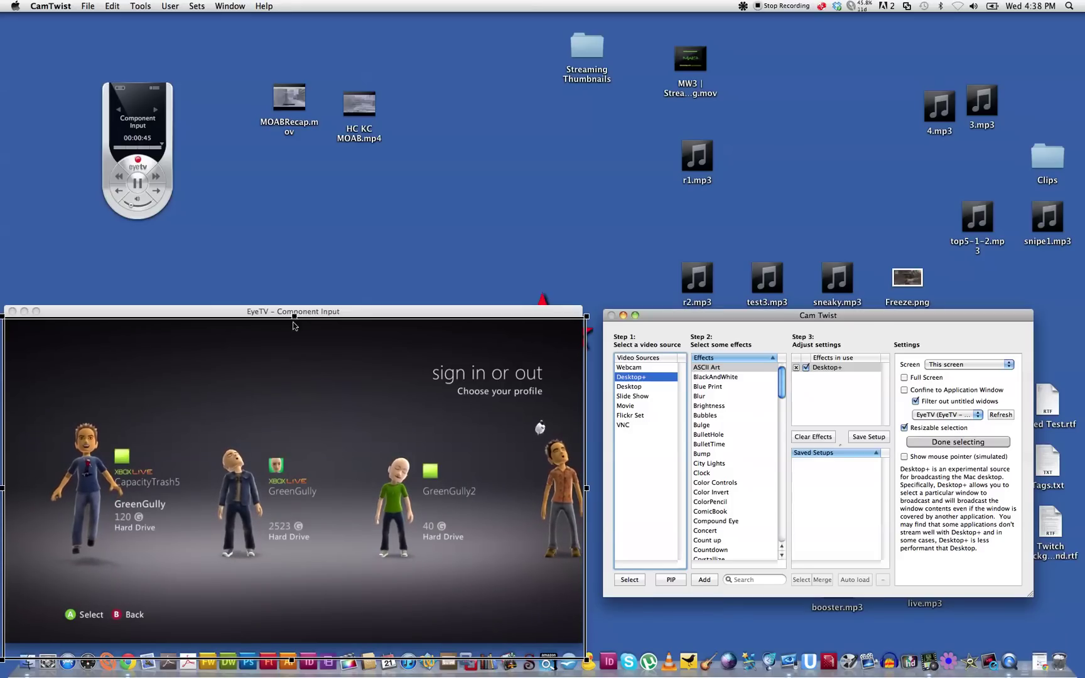
drag(290, 658, 290, 642)
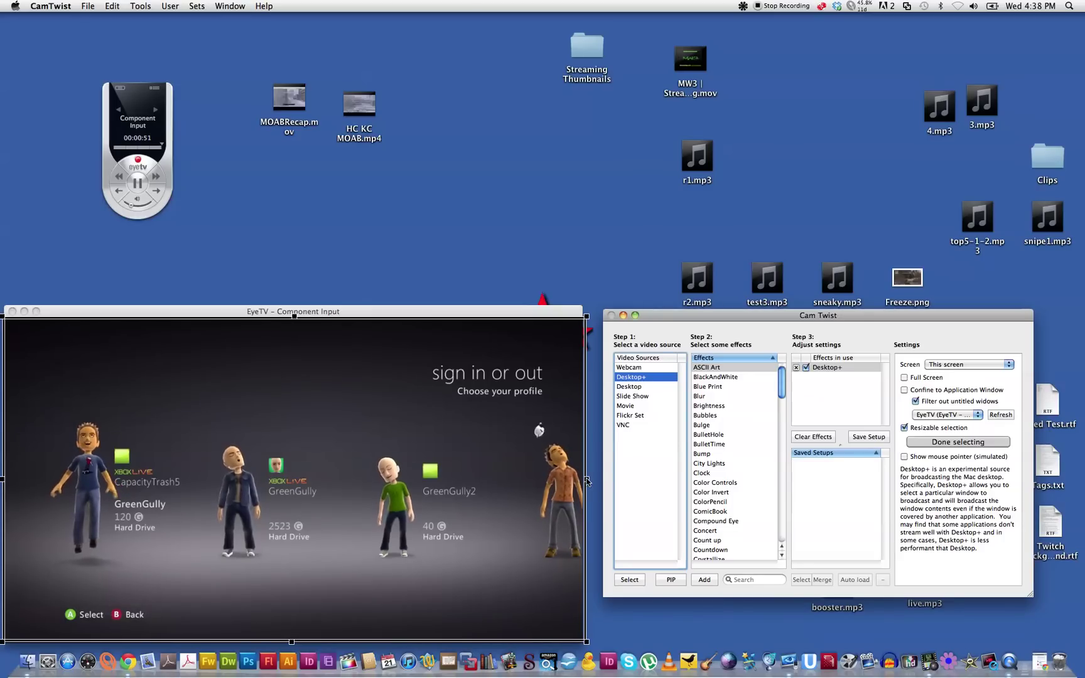
mouse_move(586, 479)
mouse_down()
mouse_move(573, 480)
mouse_move(583, 476)
mouse_up()
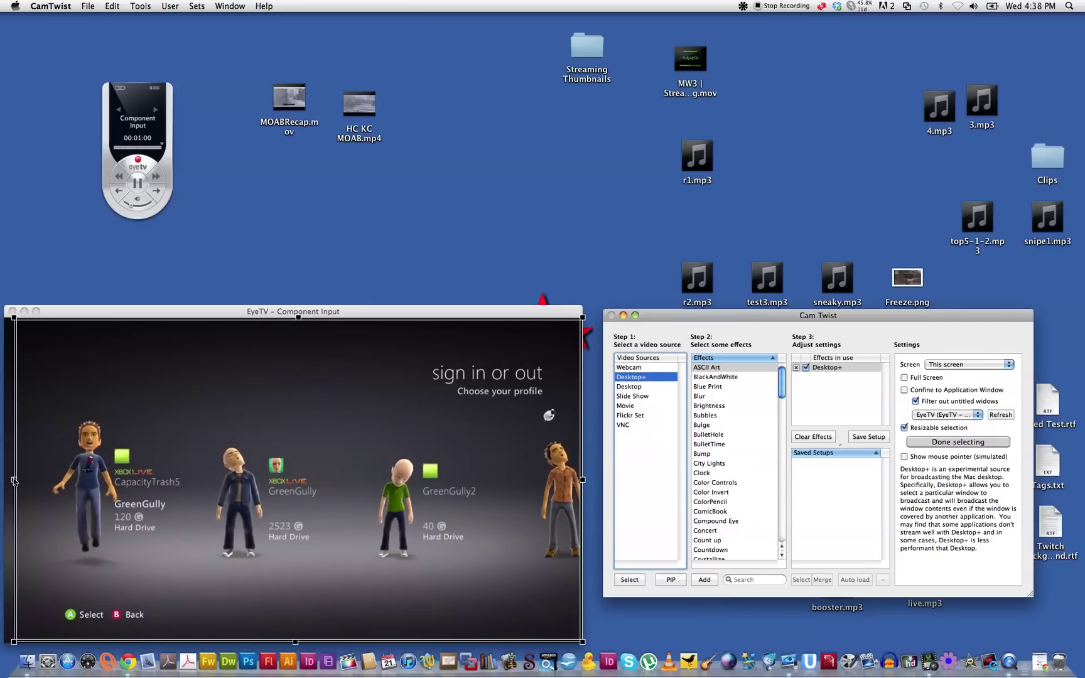
mouse_move(2, 481)
mouse_down()
mouse_move(13, 481)
mouse_move(4, 481)
mouse_up()
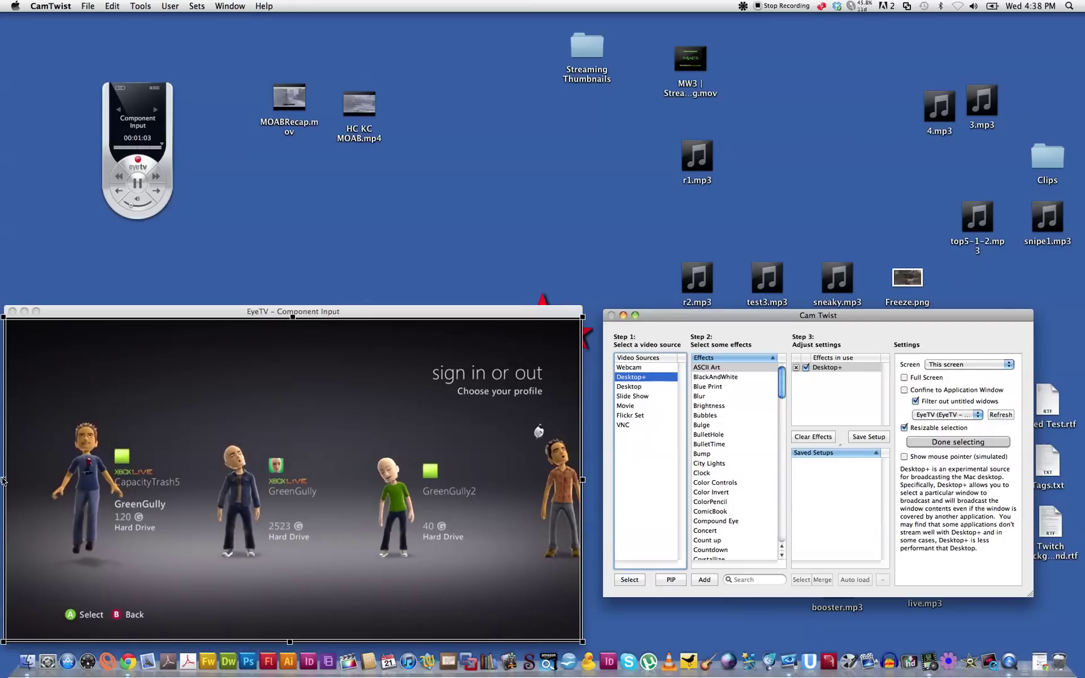
click(944, 443)
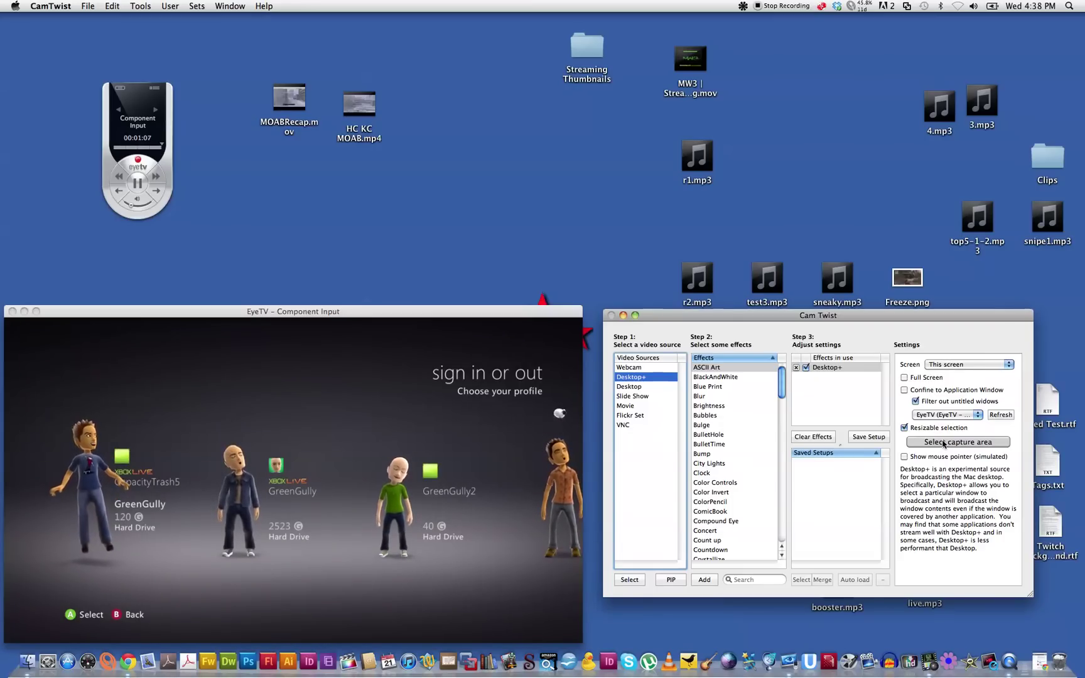
click(623, 316)
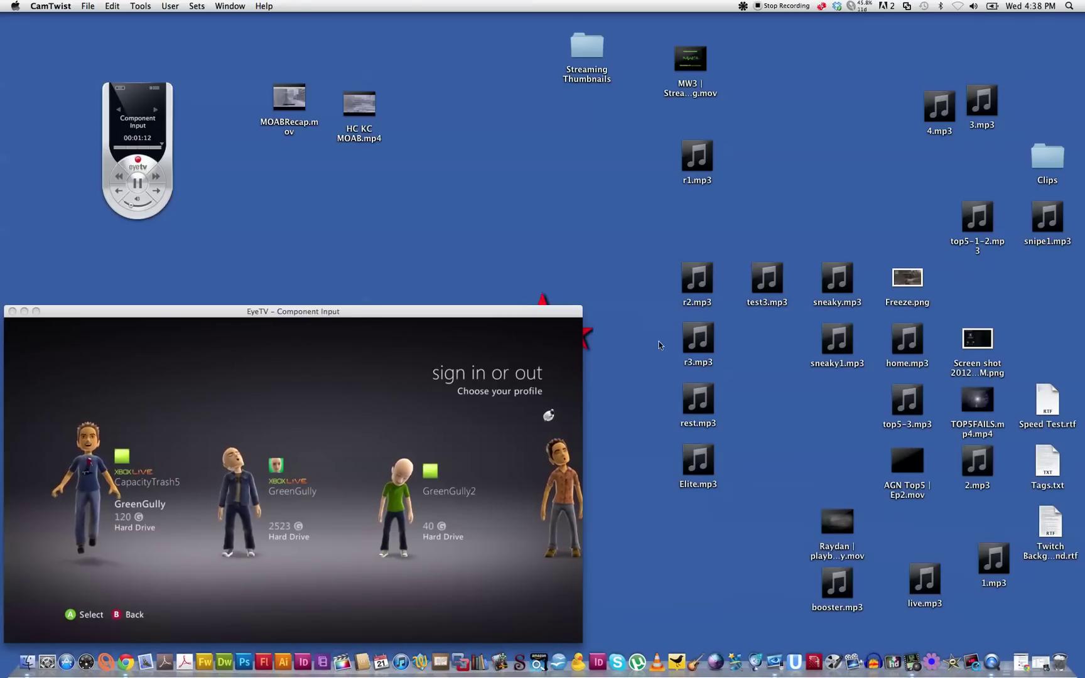
- Launch Flash Media Live Encoder with CamTwist video, keeping the frame rate at 25.00 fps
click(813, 665)
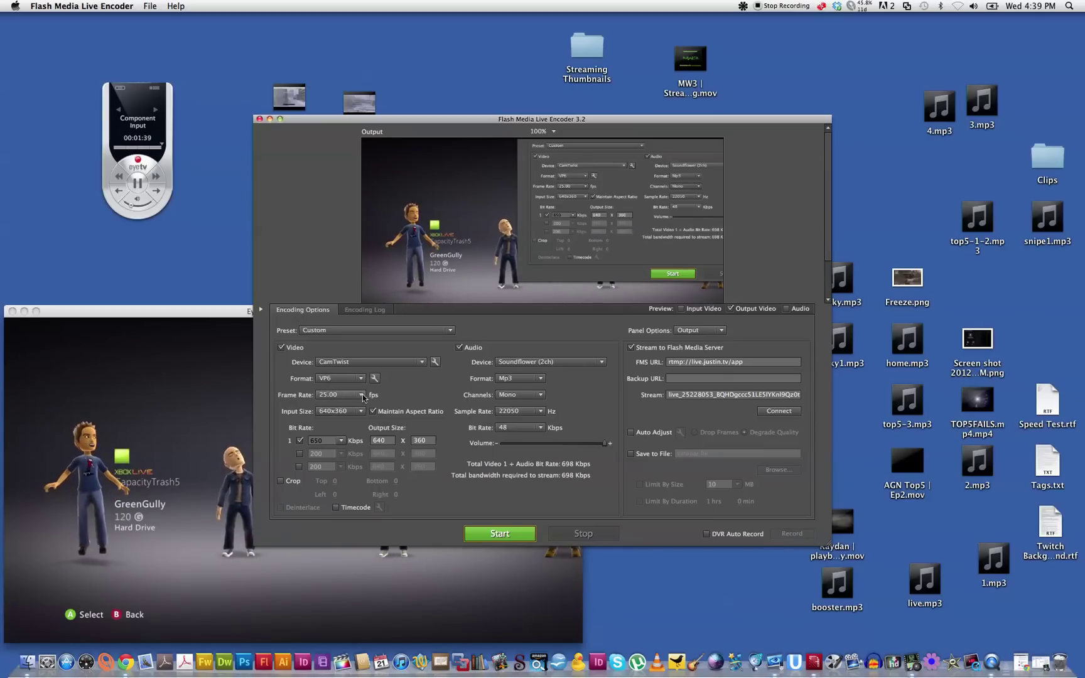
click(362, 395)
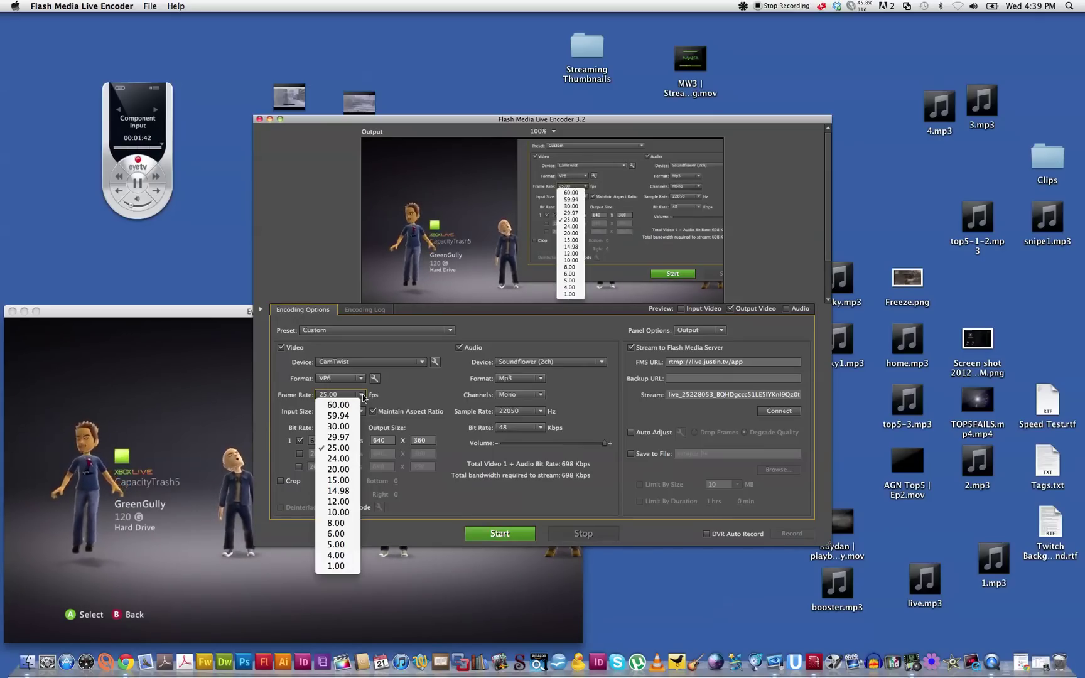
click(340, 448)
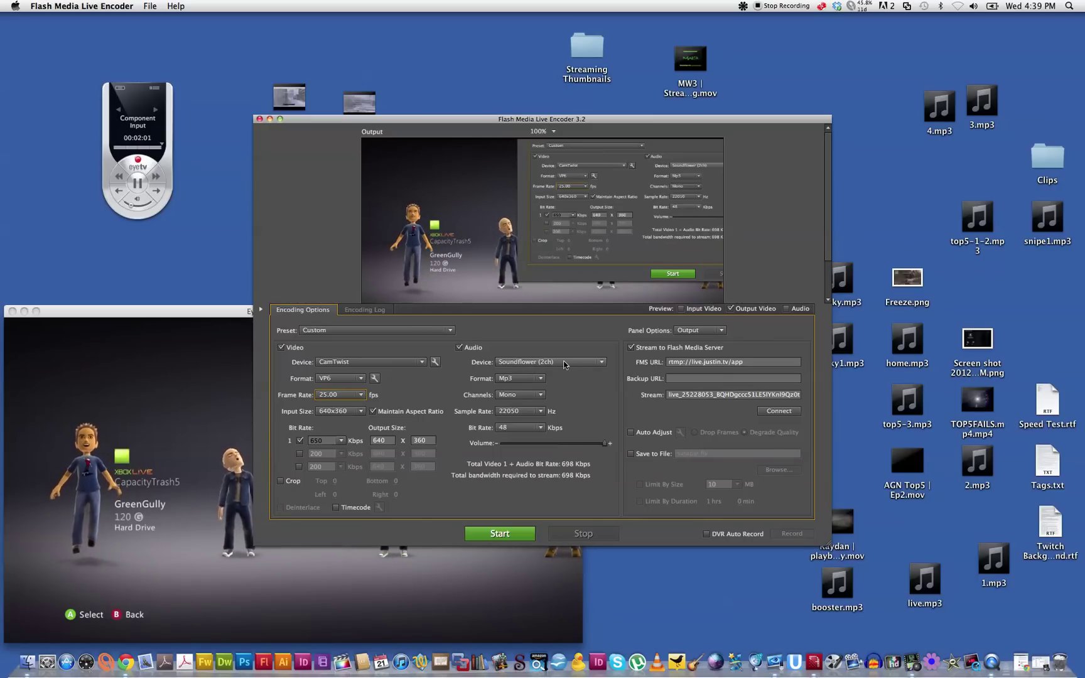
- Keep Soundflower (2ch) as the encoder's audio device and bring back Chrome's justin.tv page
click(585, 364)
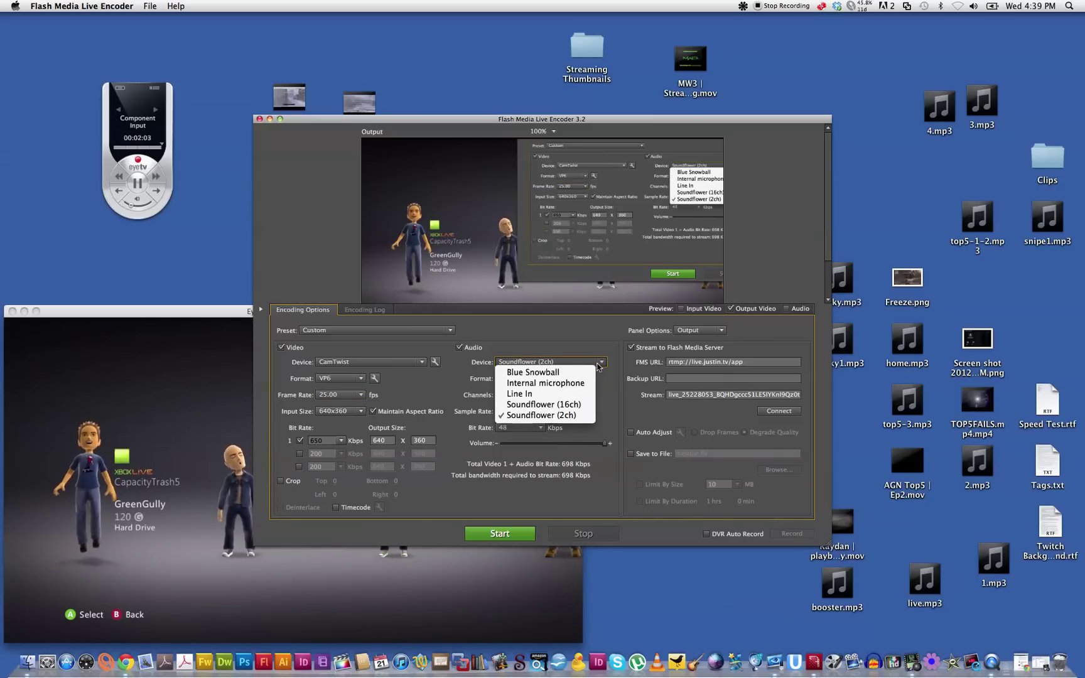
click(545, 415)
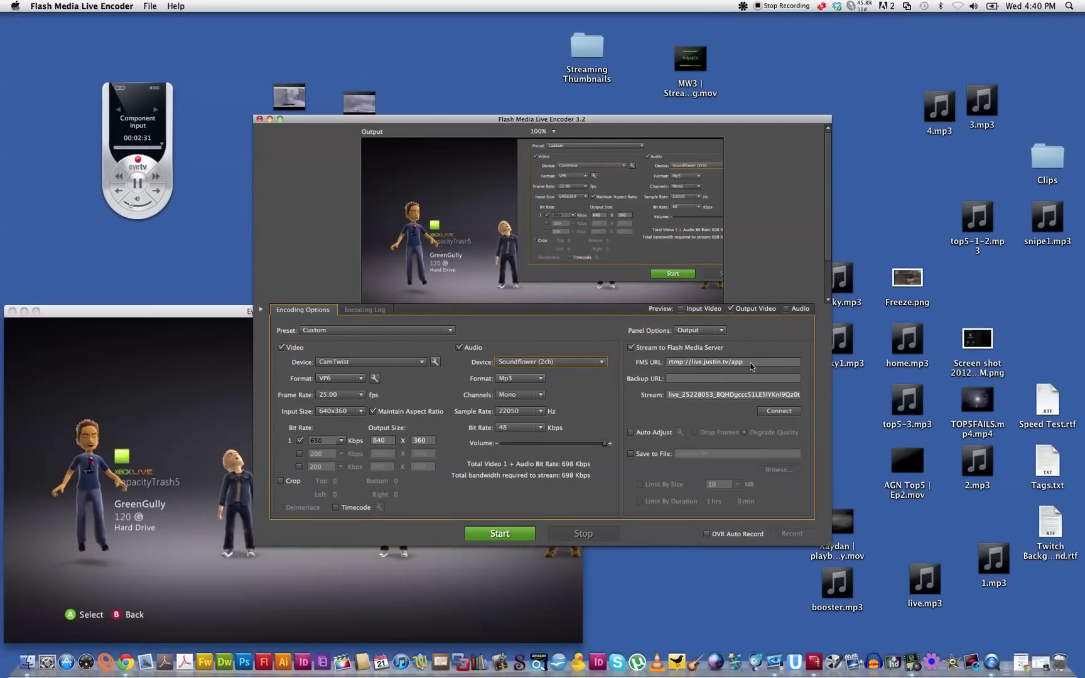
click(1021, 662)
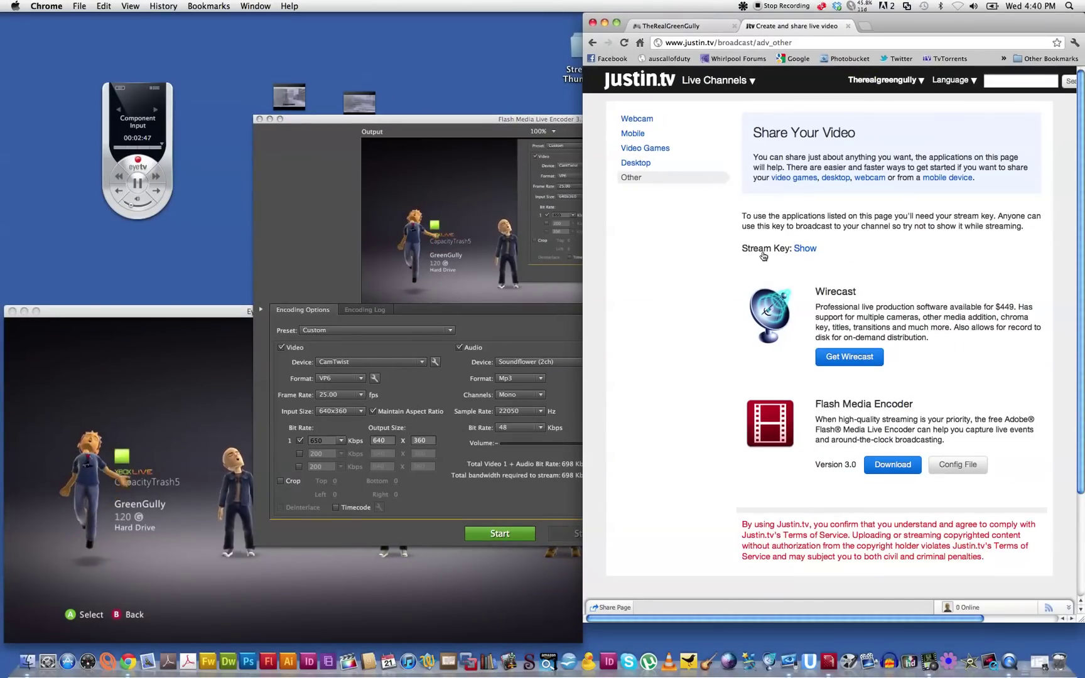
- Reveal the channel's justin.tv stream key and select just the key text
click(806, 249)
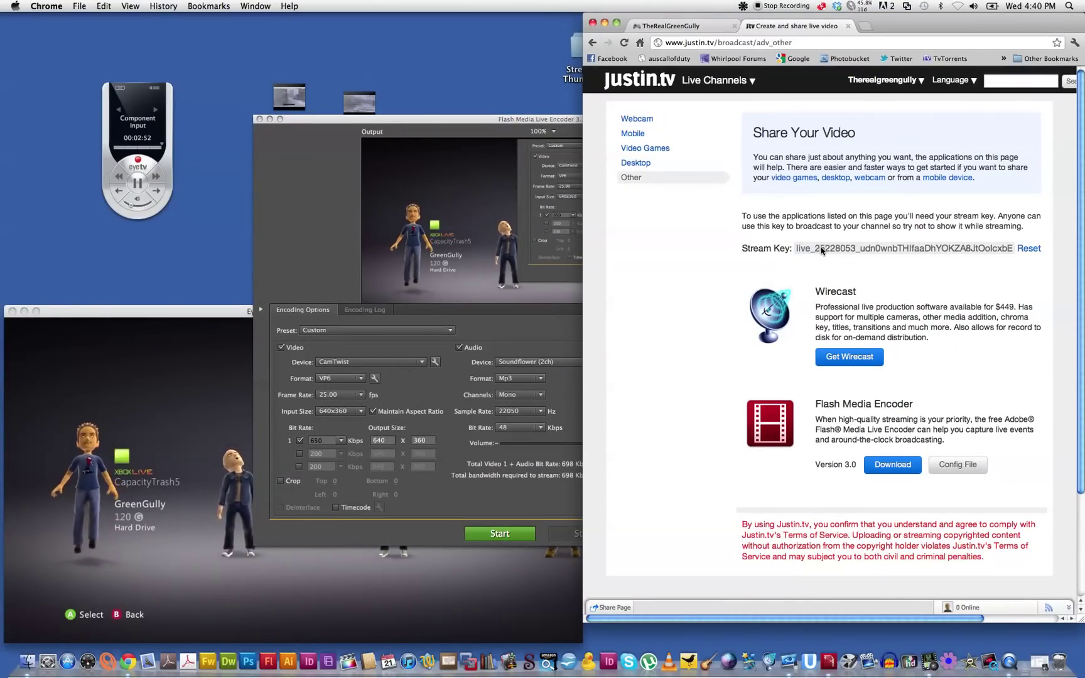
triple_click(821, 249)
double_click(822, 250)
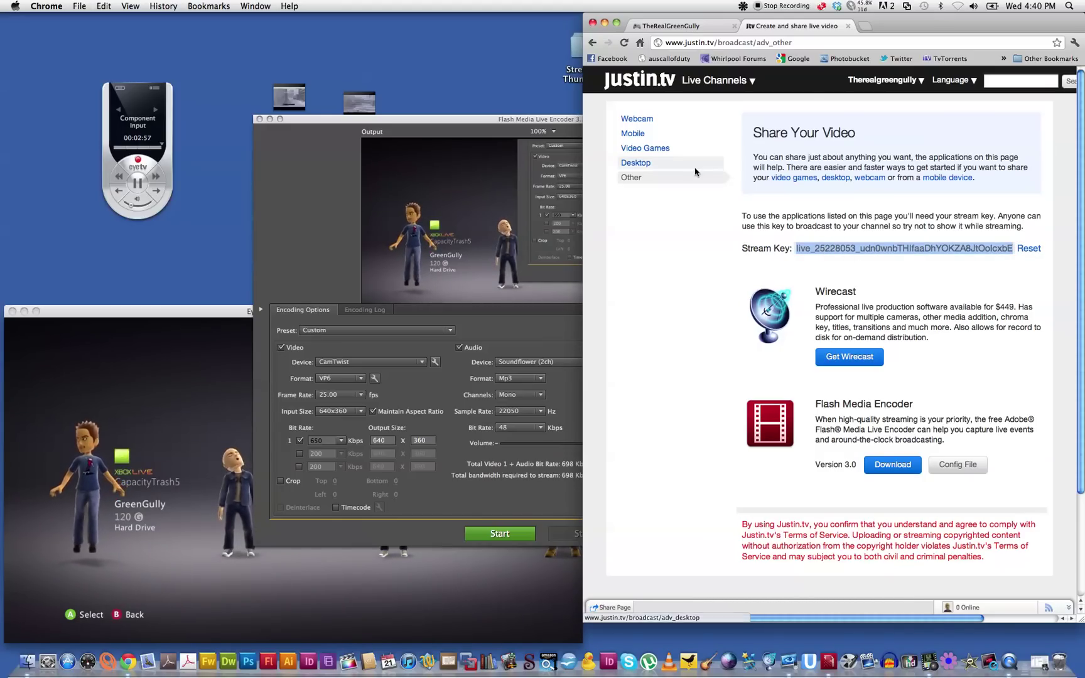
- Hide Chrome and check the stream key in the encoder's Stream field
click(605, 23)
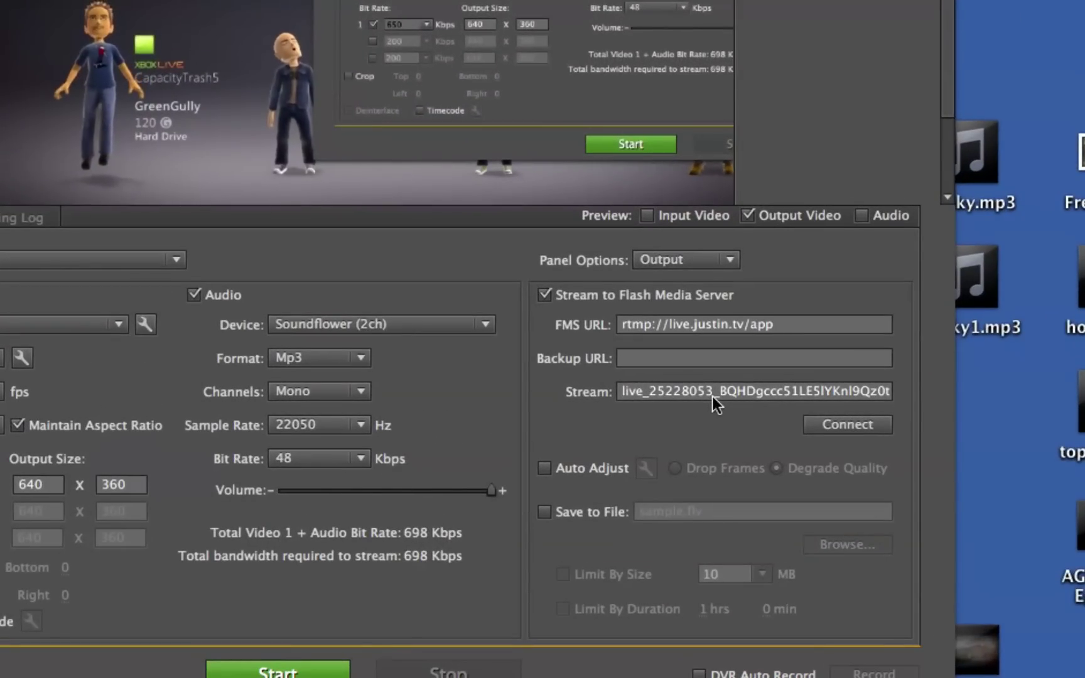
click(698, 389)
double_click(698, 390)
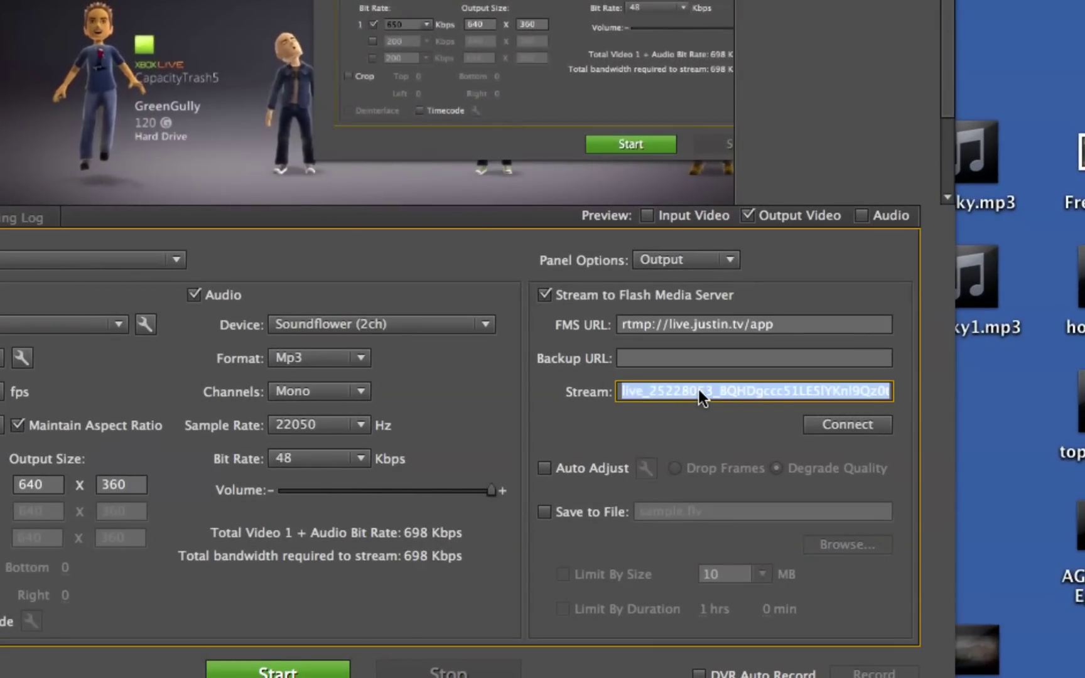
click(699, 391)
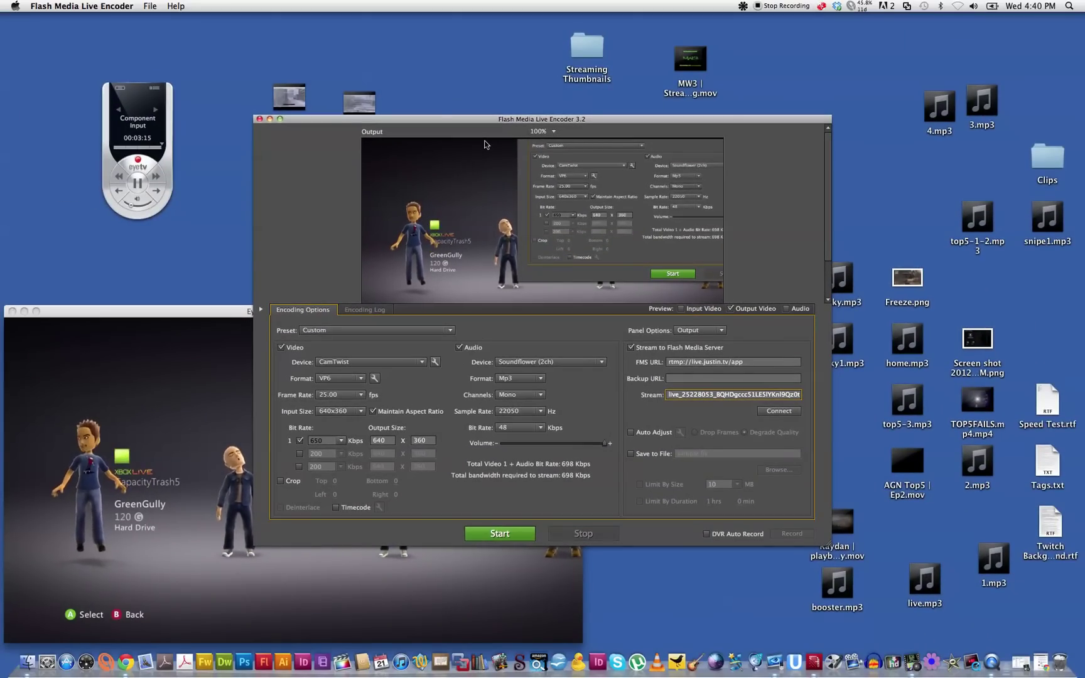
- Drag the encoder window aside to uncover EyeTV, then bring Audio Hijack Pro forward
drag(454, 120, 781, 219)
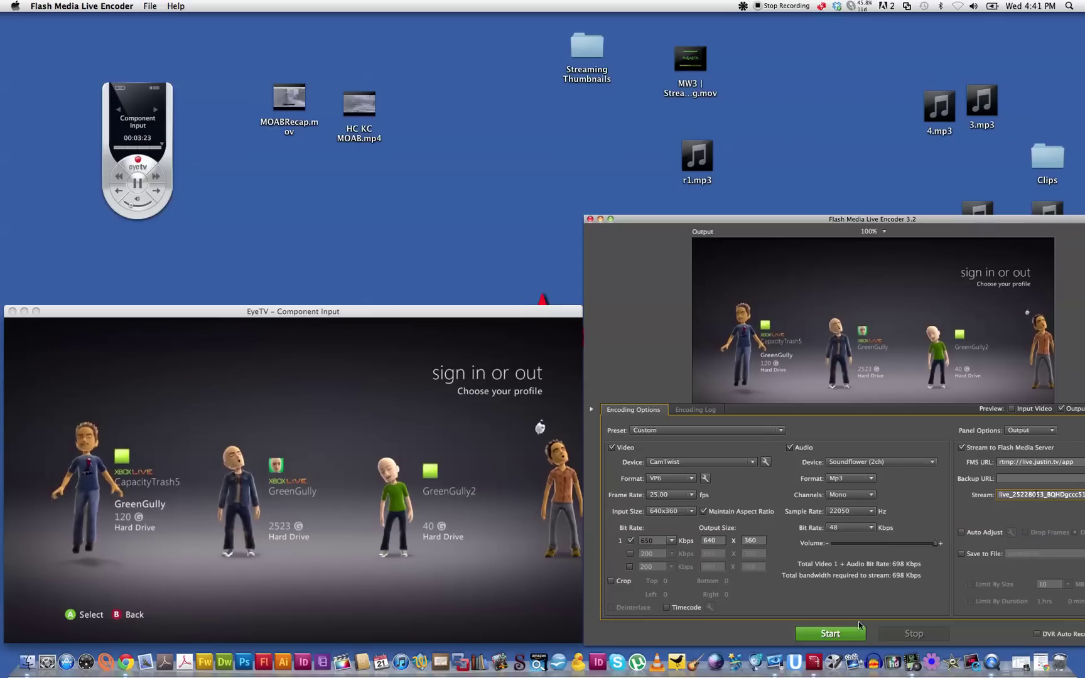
click(834, 662)
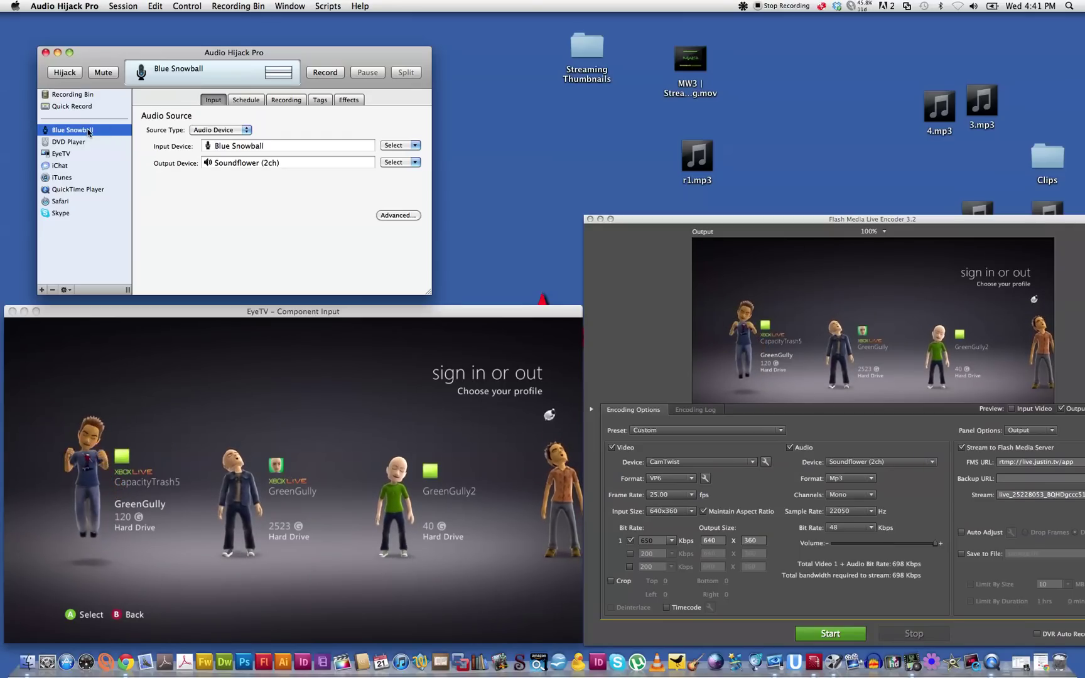
- Check the EyeTV source, reselect Blue Snowball, and start hijacking it into Soundflower (2ch)
click(68, 154)
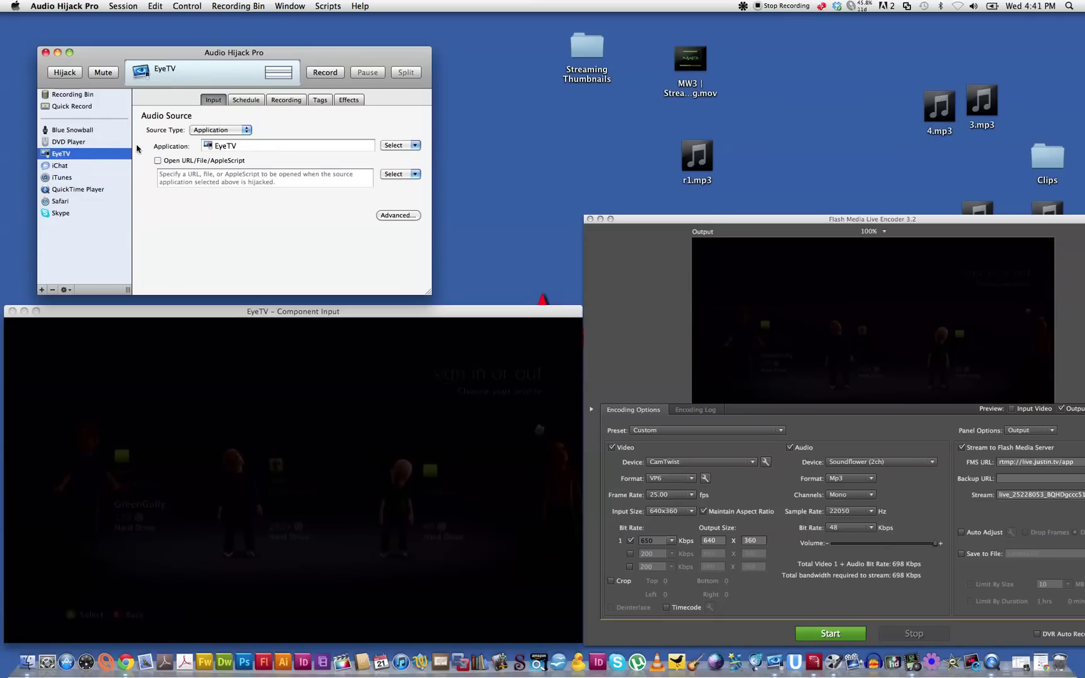
click(79, 132)
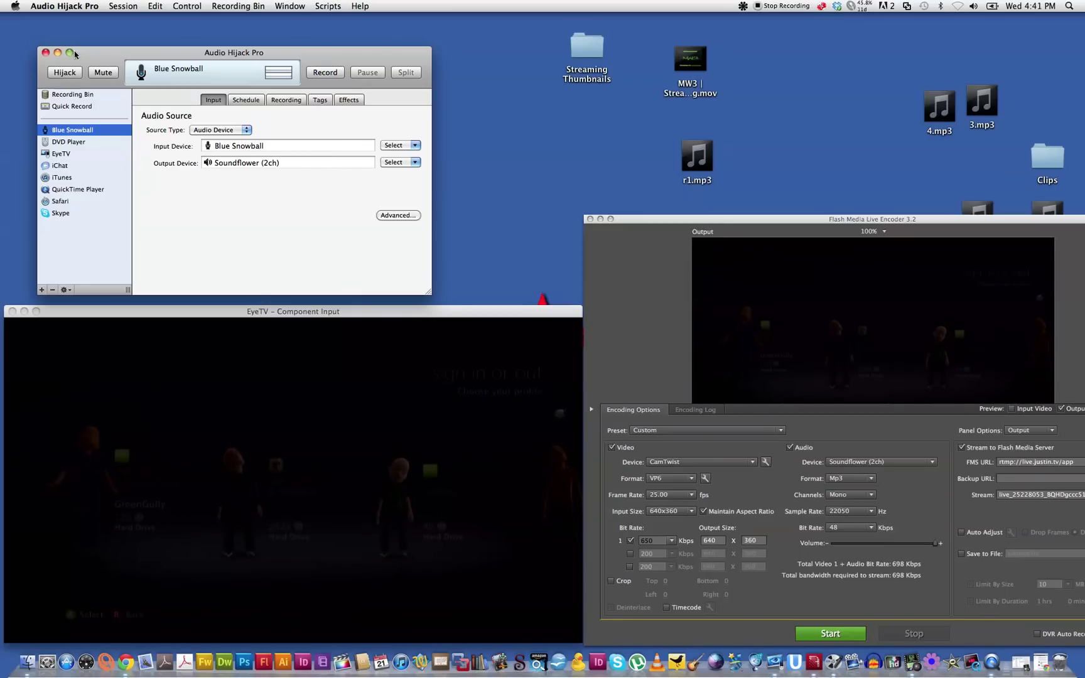
click(64, 73)
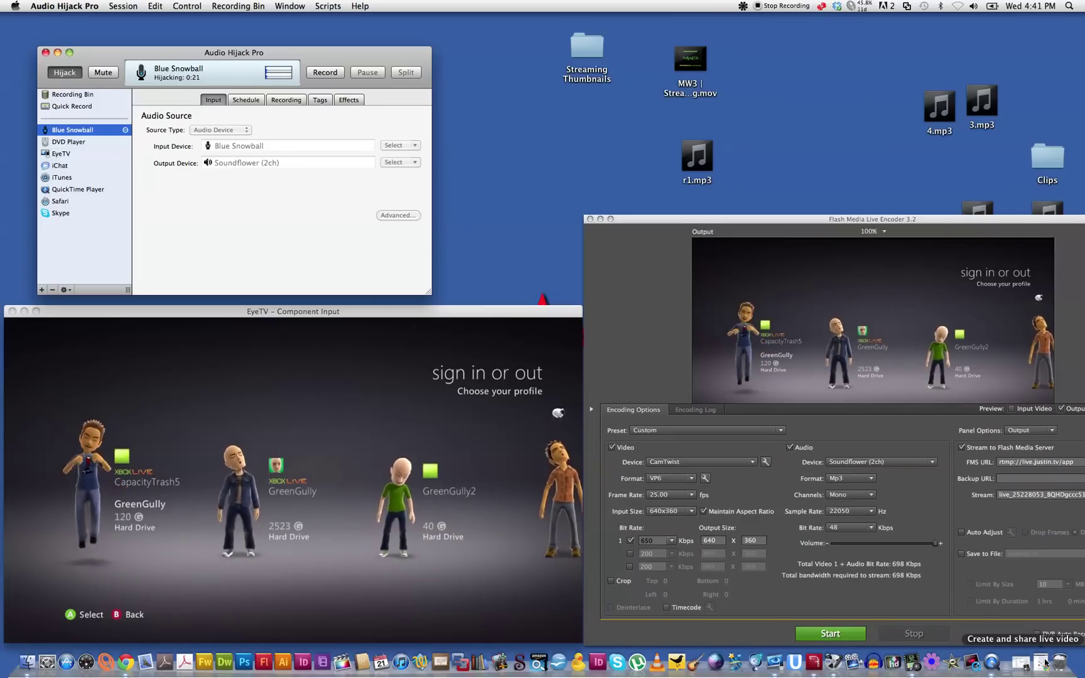
- Return to the Twitch channel tab in Chrome and reload it with Cmd+R
click(1042, 663)
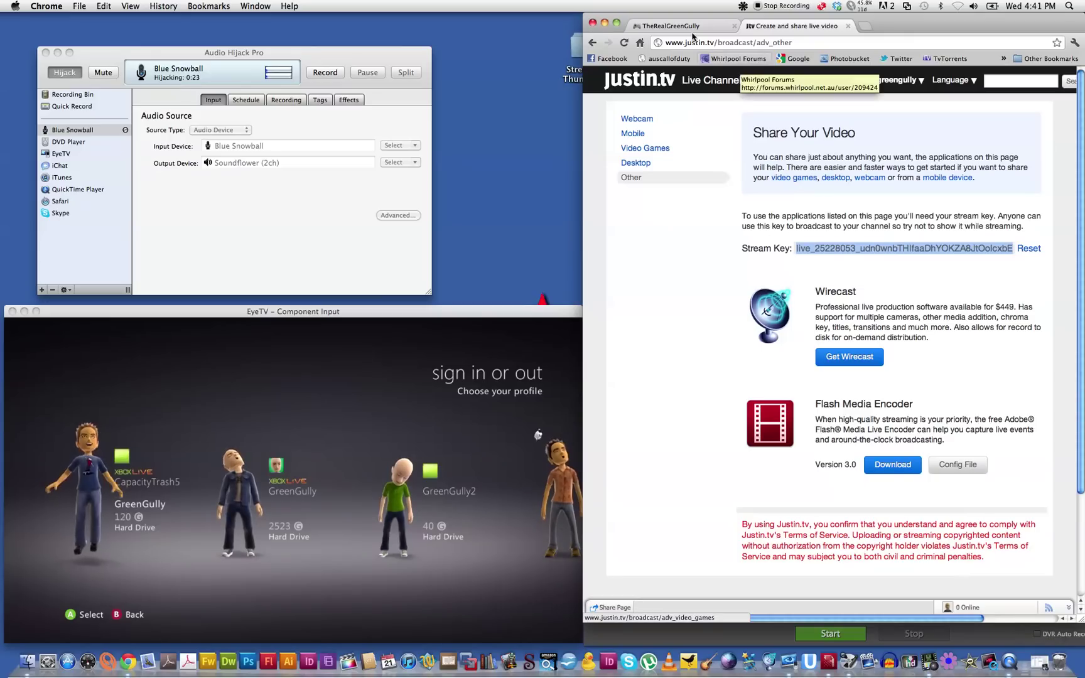
click(667, 26)
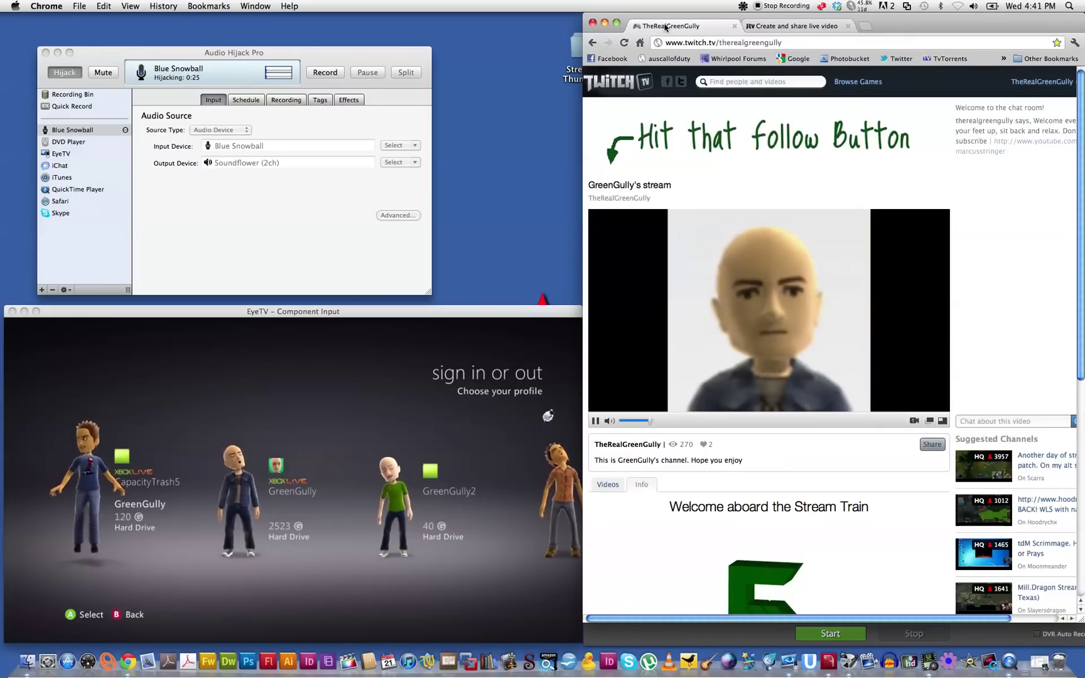
key(super+r)
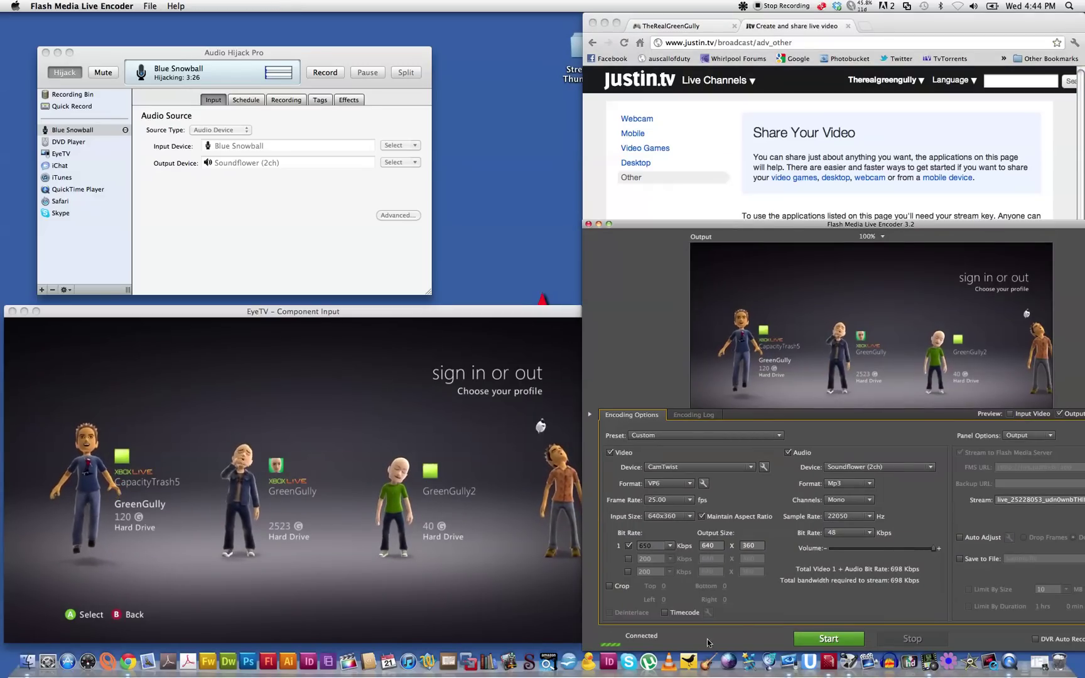
- Start streaming to justin.tv, then view the live Xbox feed on the Twitch channel page in Chrome
click(817, 640)
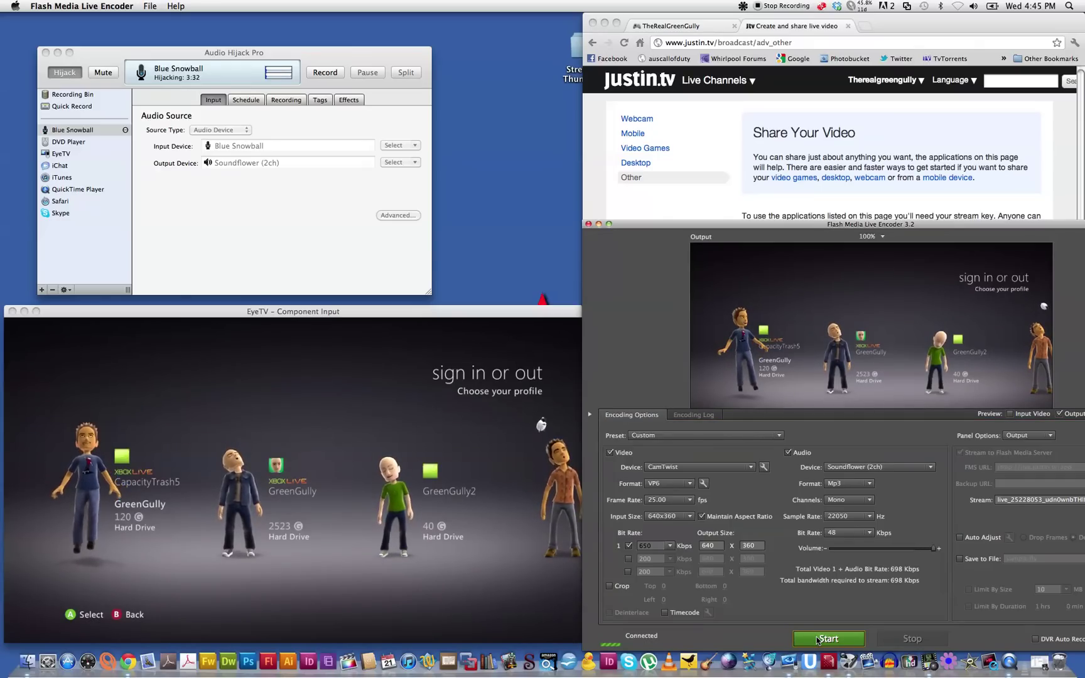
click(675, 28)
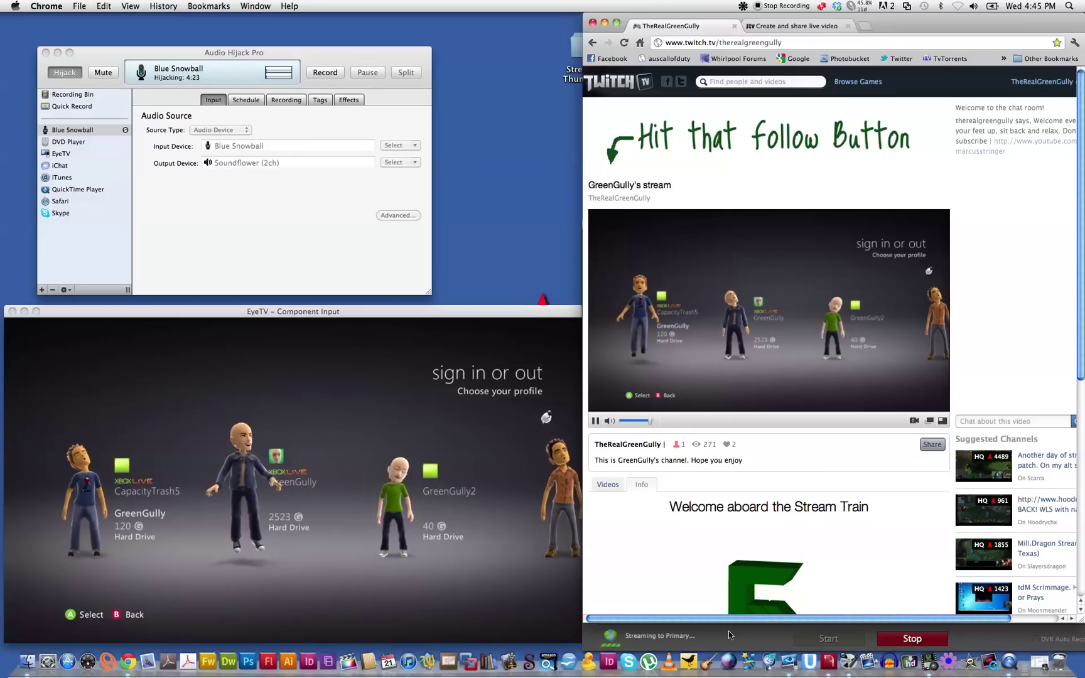
- Stop the live stream and drop the video bit rate from 650 to 350 Kbps
click(729, 631)
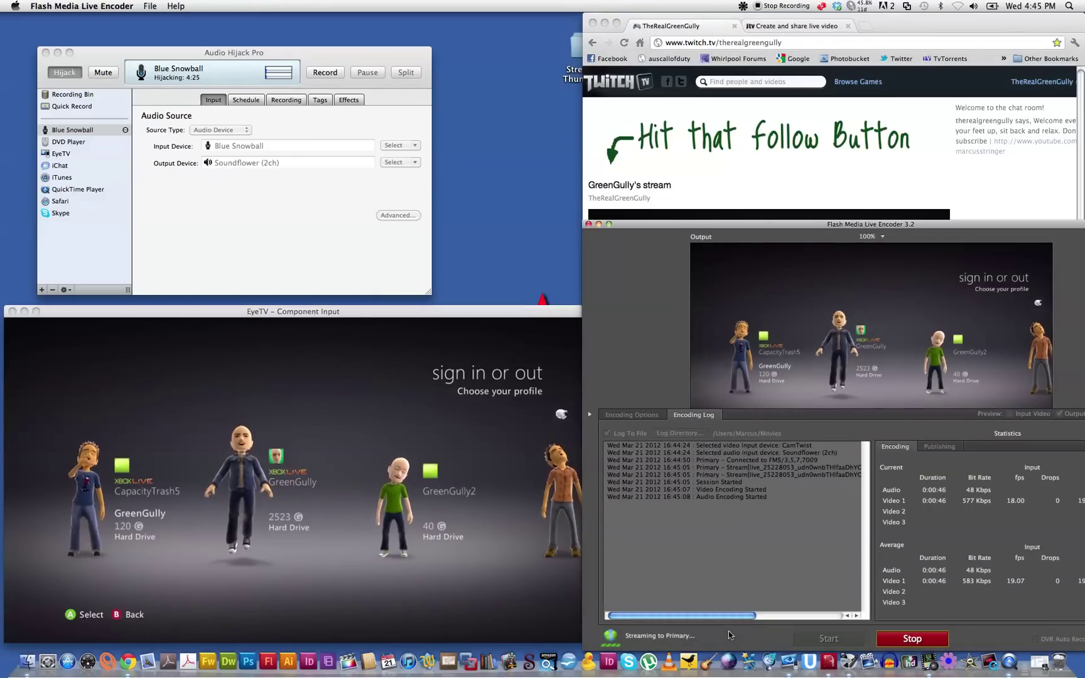
click(896, 637)
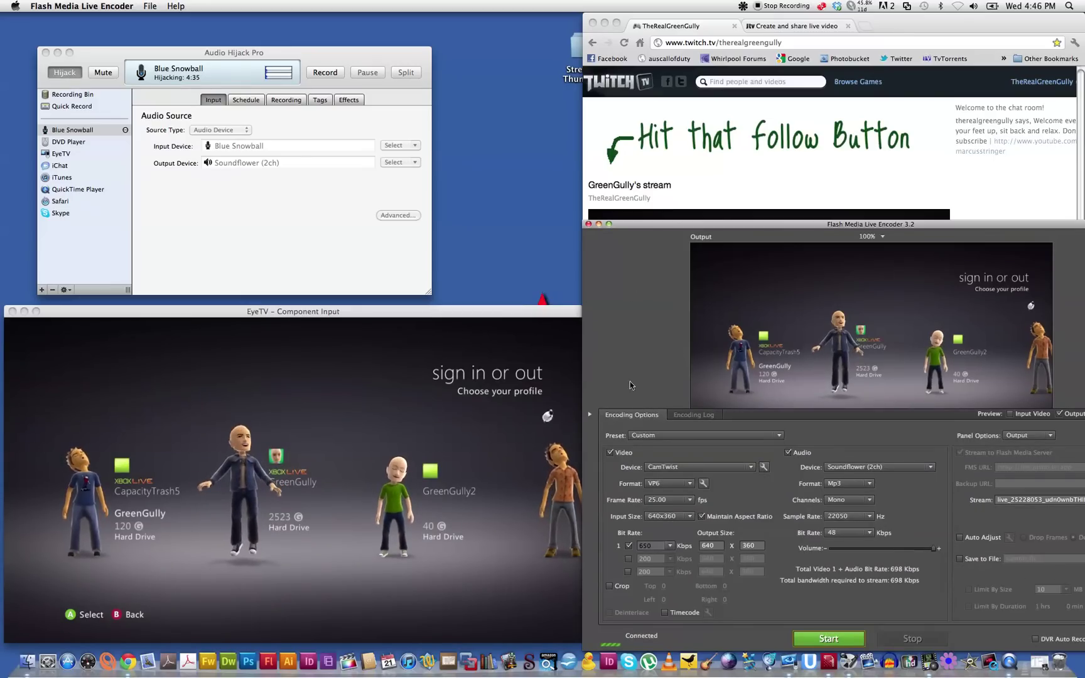
click(670, 547)
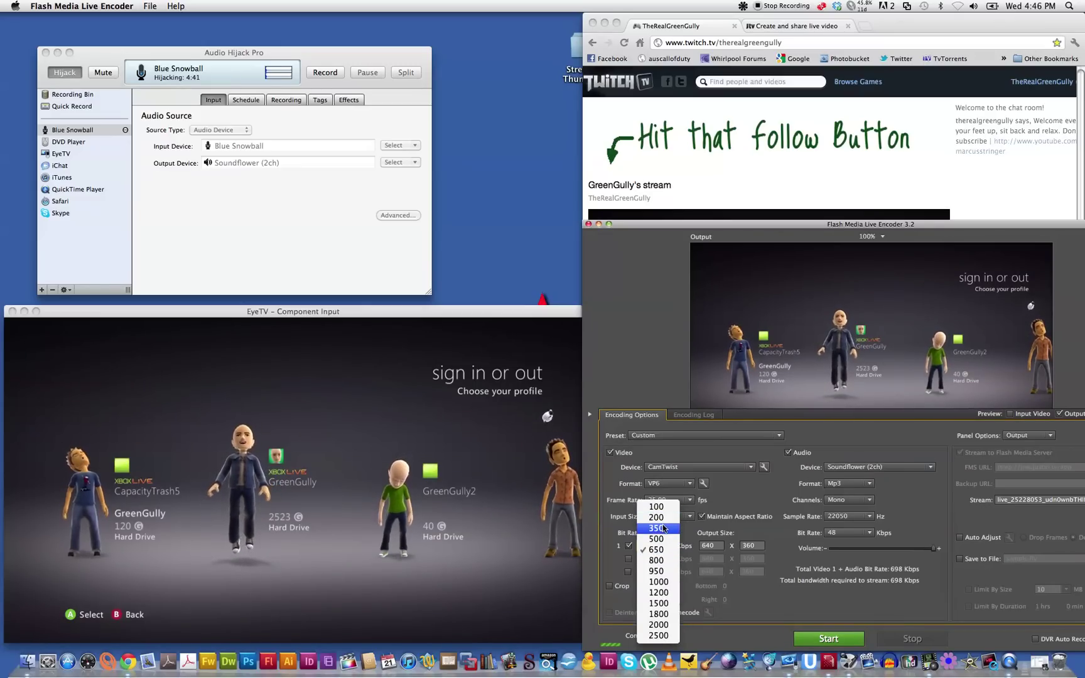
click(664, 529)
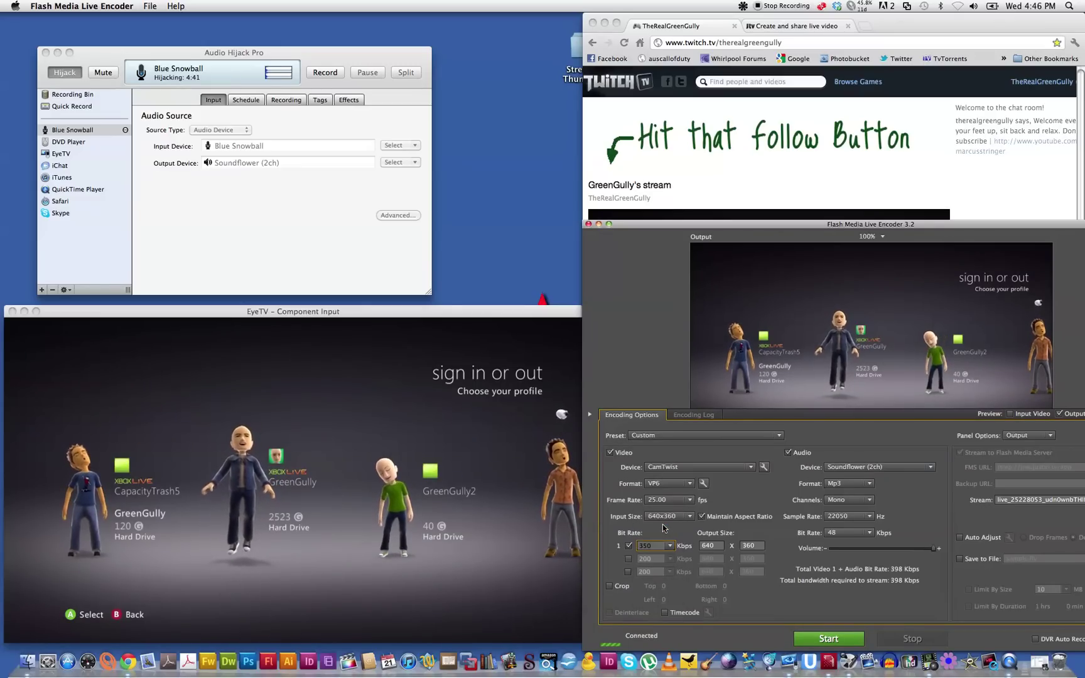
- Restart streaming at 350 Kbps and watch the feed in Chrome's Twitch player
click(817, 639)
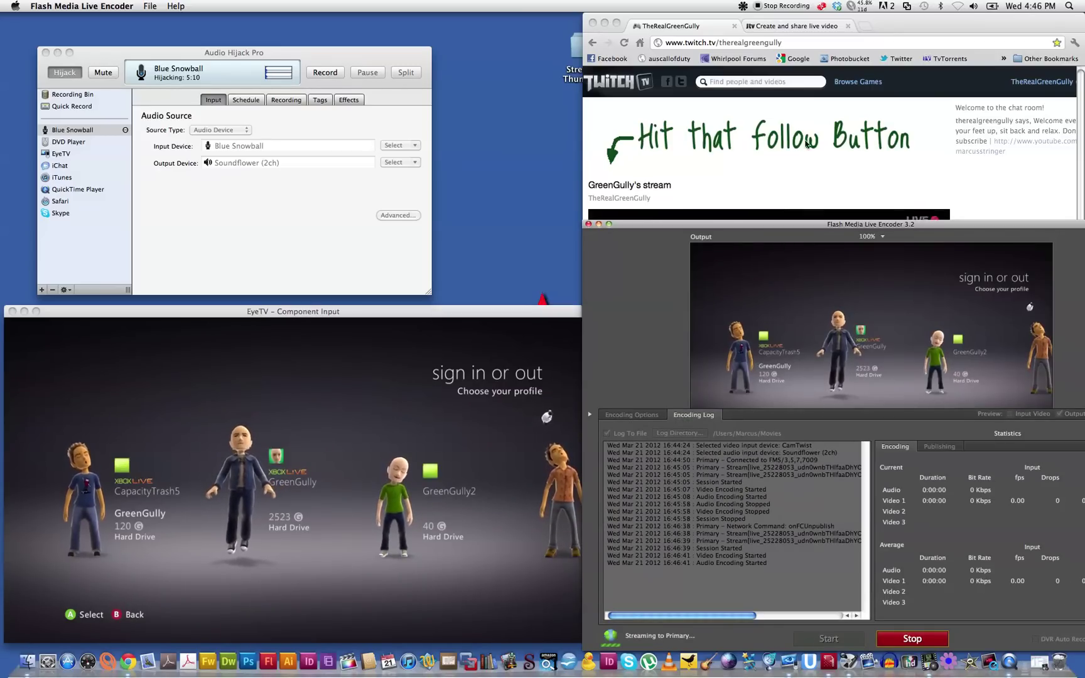
click(709, 171)
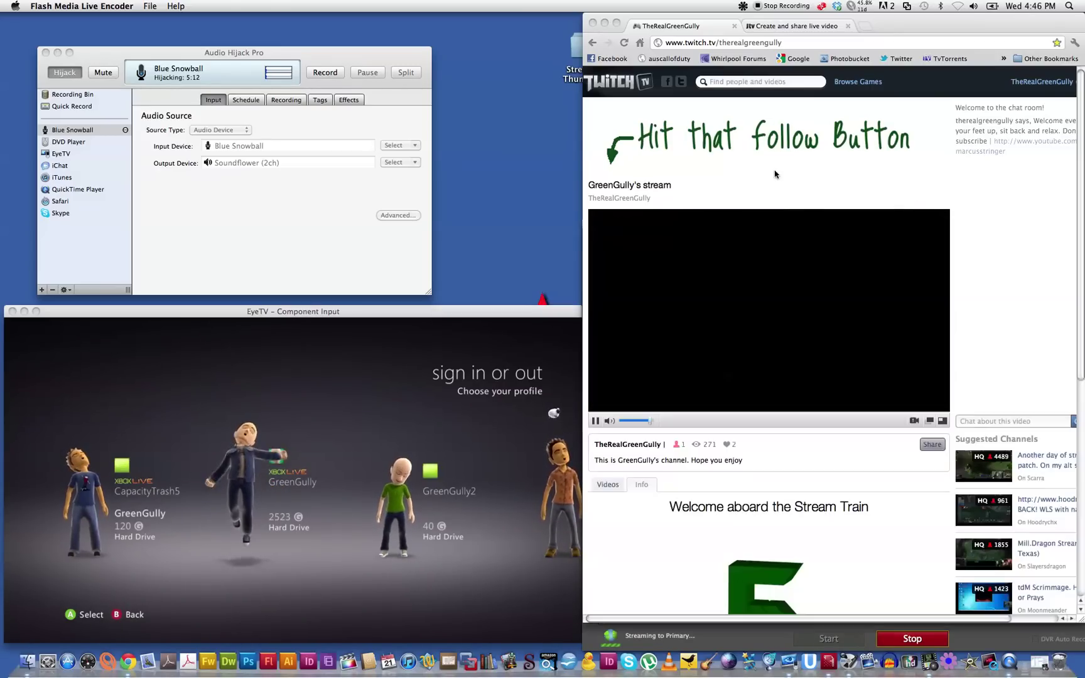